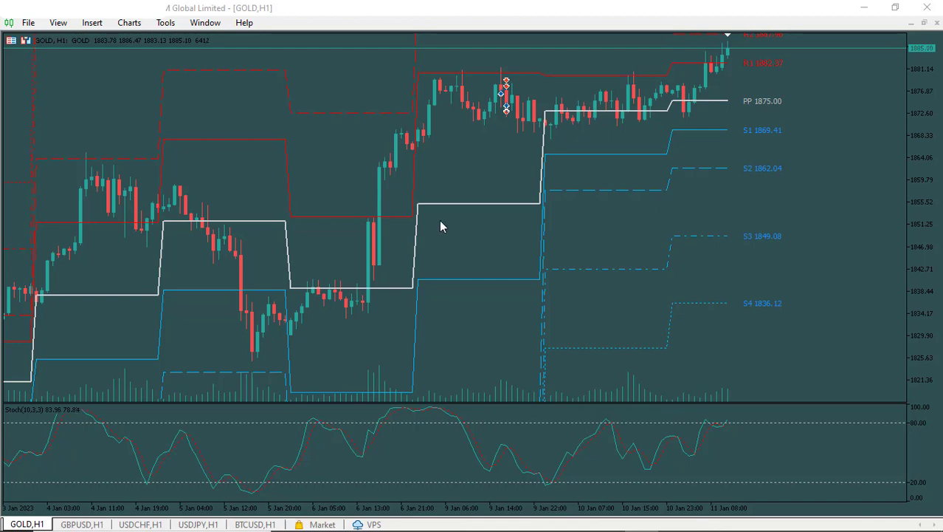
# Review the pivot point levels on the GOLD, GBPUSD, USDCHF and USDJPY hourly charts
pyautogui.press('-')
pyautogui.press('+')
pyautogui.press('+')
pyautogui.press('-')
pyautogui.press('-')
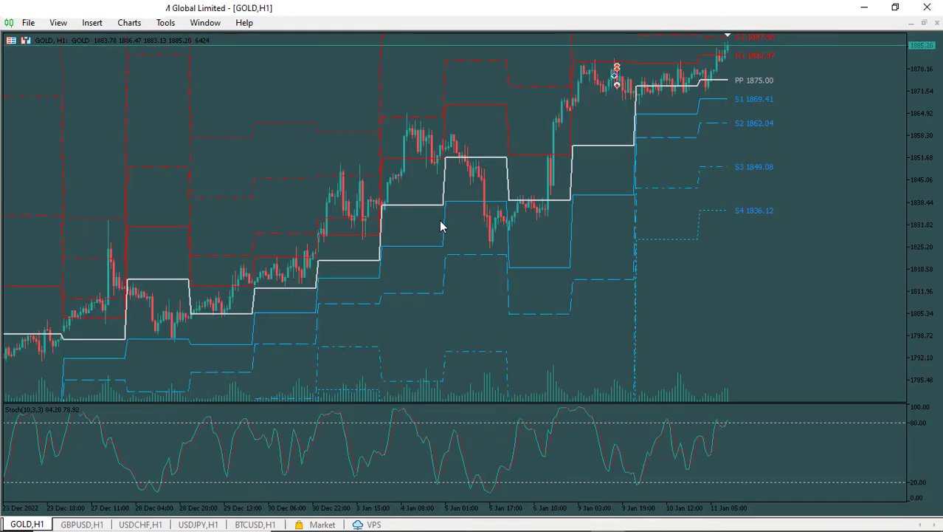
pyautogui.press('+')
pyautogui.click(82, 524)
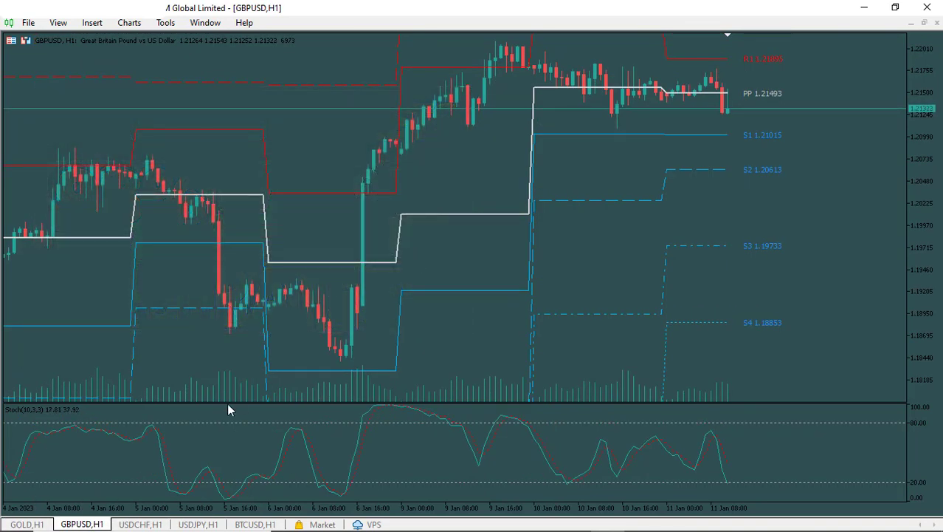
pyautogui.click(140, 524)
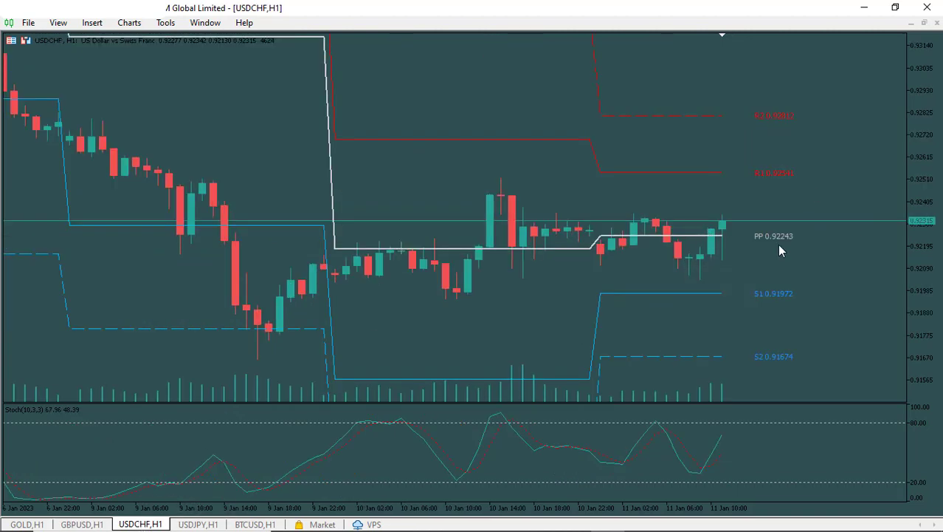
pyautogui.click(198, 524)
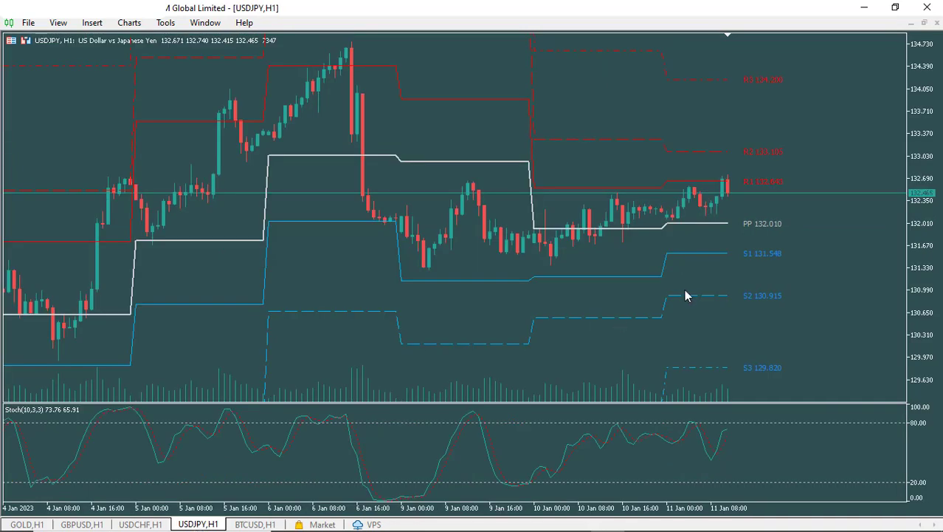
pyautogui.moveTo(692, 229)
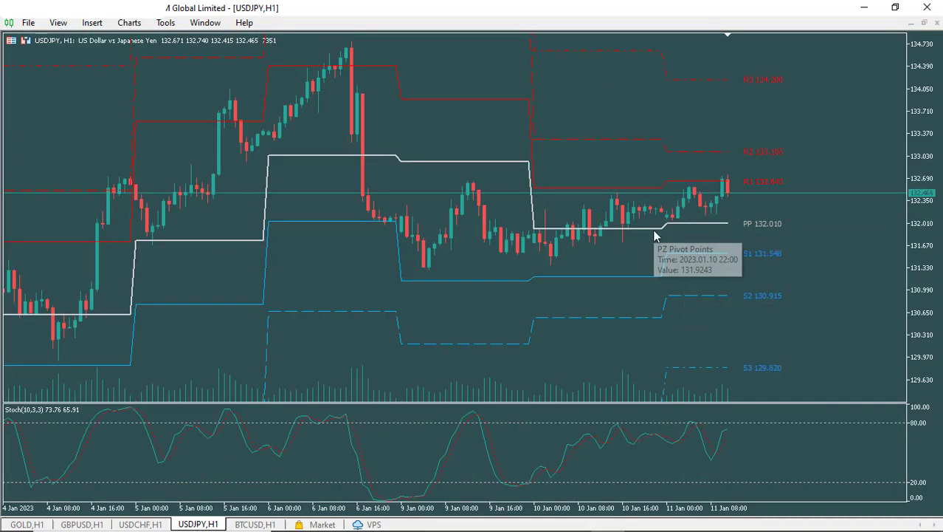
pyautogui.moveTo(747, 223)
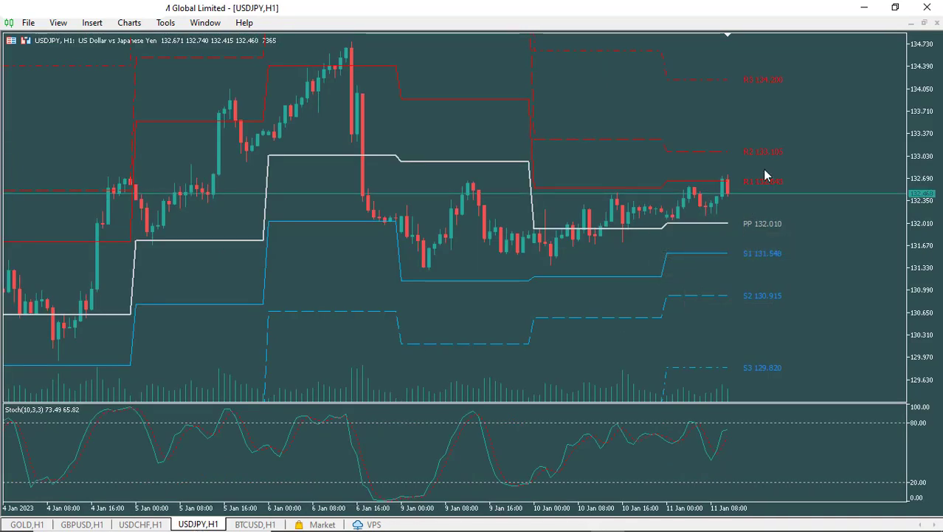
# Open the BTCUSD chart and switch its timeframe to 15 minutes
pyautogui.click(256, 524)
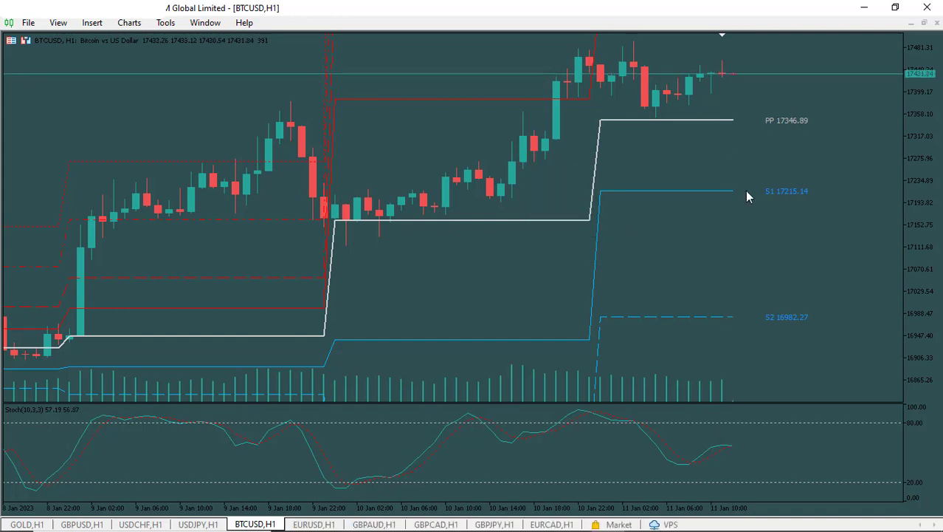
pyautogui.press('-')
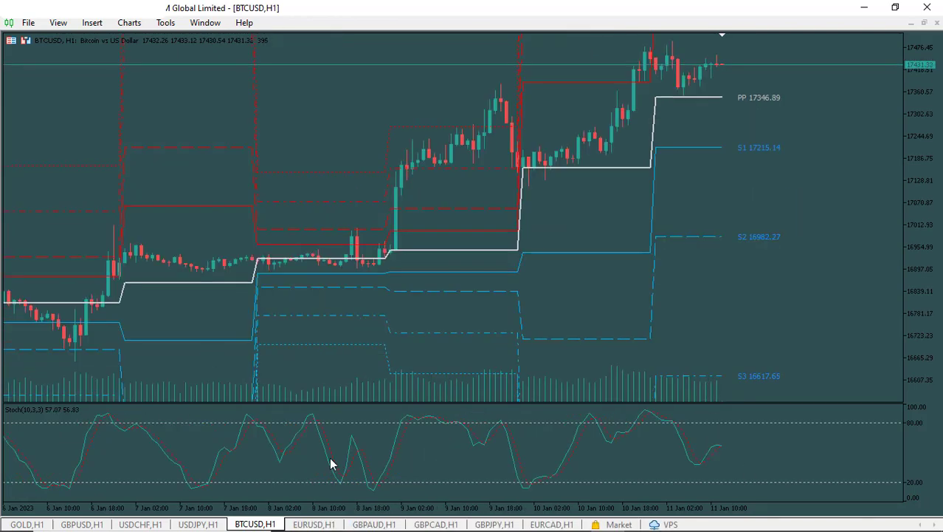
pyautogui.rightClick(263, 101)
pyautogui.moveTo(405, 237)
pyautogui.click(441, 268)
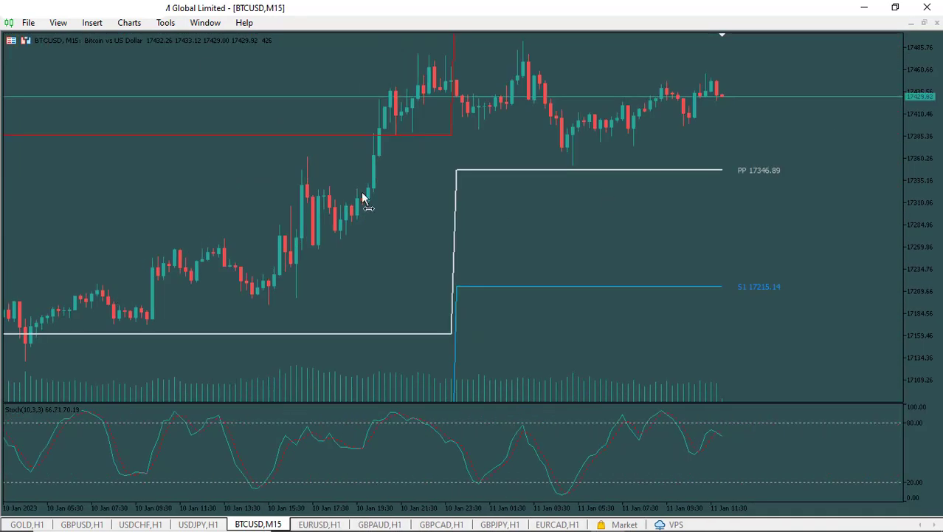
pyautogui.press('-')
# Examine the pivot levels on the EURUSD and GBPAUD hourly charts
pyautogui.click(325, 524)
pyautogui.press('-')
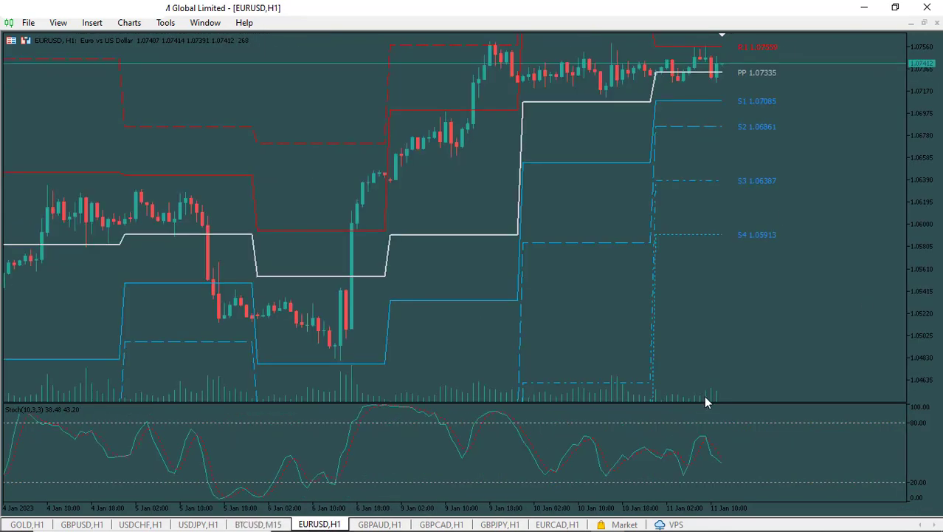
pyautogui.moveTo(704, 401); pyautogui.dragTo(703, 411)
pyautogui.click(379, 524)
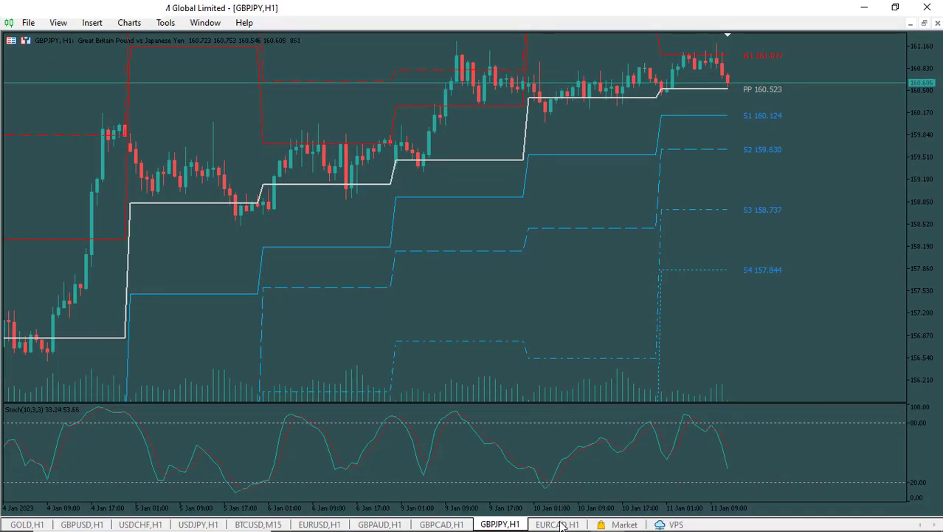
# Shift the EURCAD hourly chart away from the price scale and zoom it out to show several days of pivot levels
pyautogui.click(558, 524)
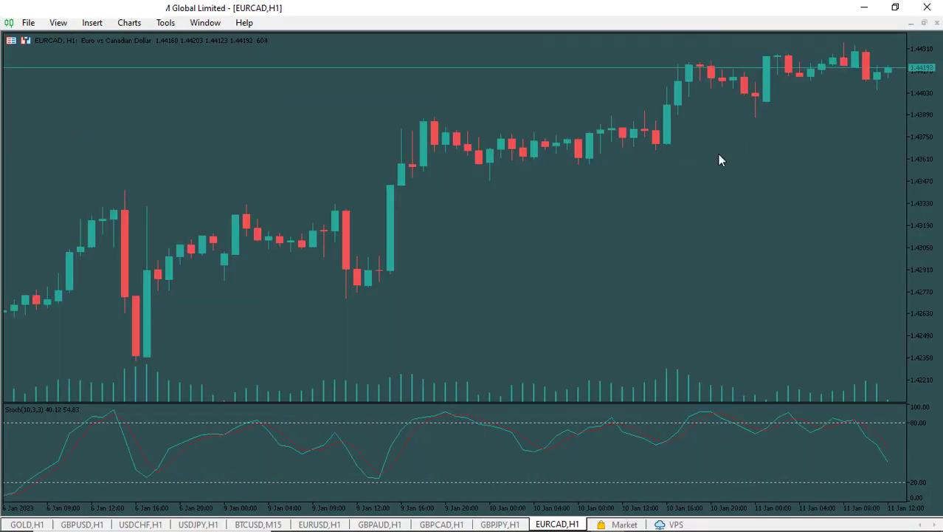
pyautogui.rightClick(493, 262)
pyautogui.click(526, 265)
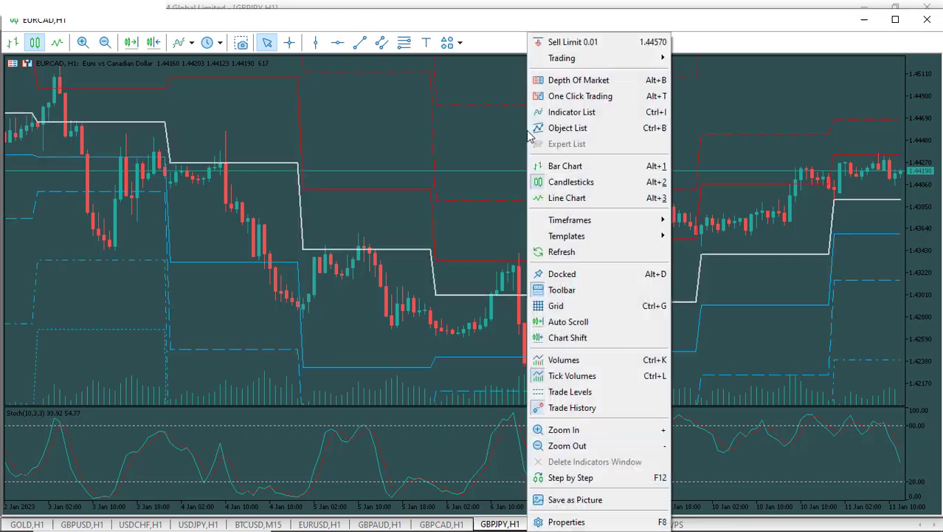
pyautogui.click(760, 78)
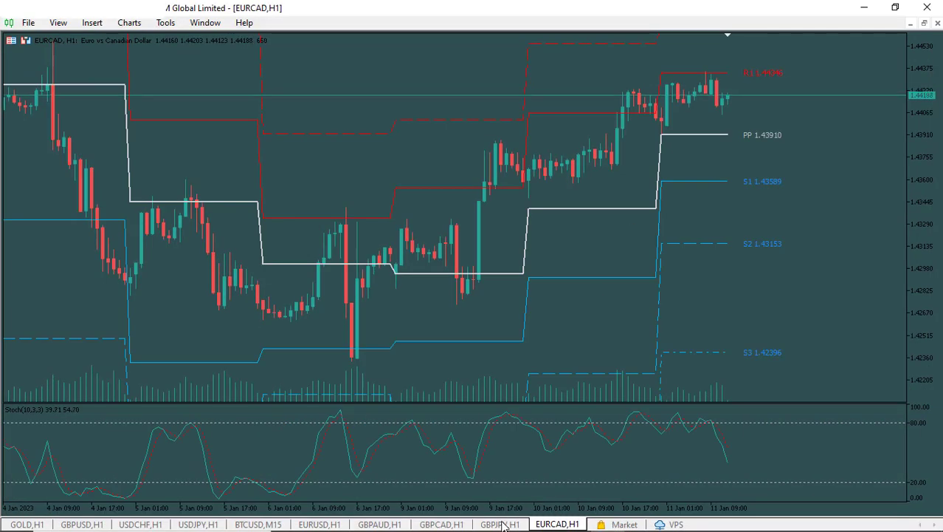
# Check the pivot levels on the GBPJPY, GBPAUD and GBPCAD charts, viewing GBPCAD on the 15-minute timeframe
pyautogui.click(500, 524)
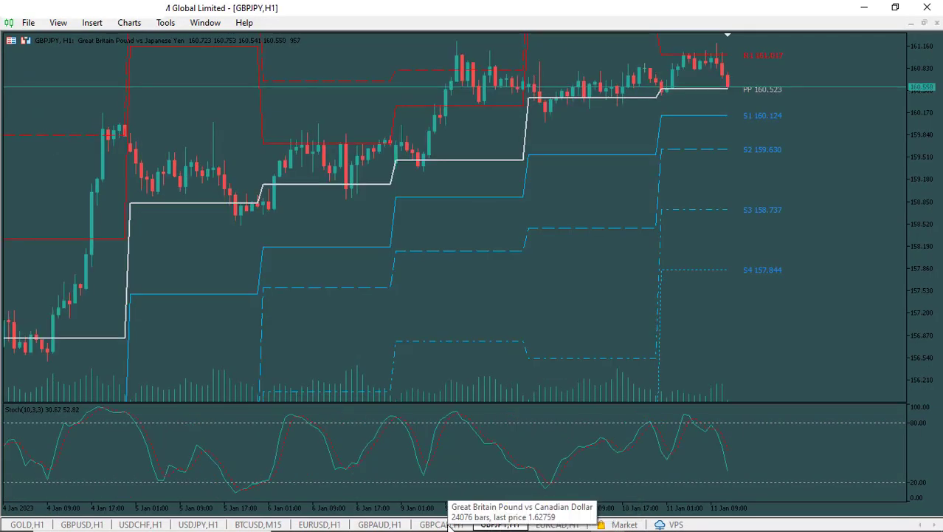
pyautogui.click(442, 524)
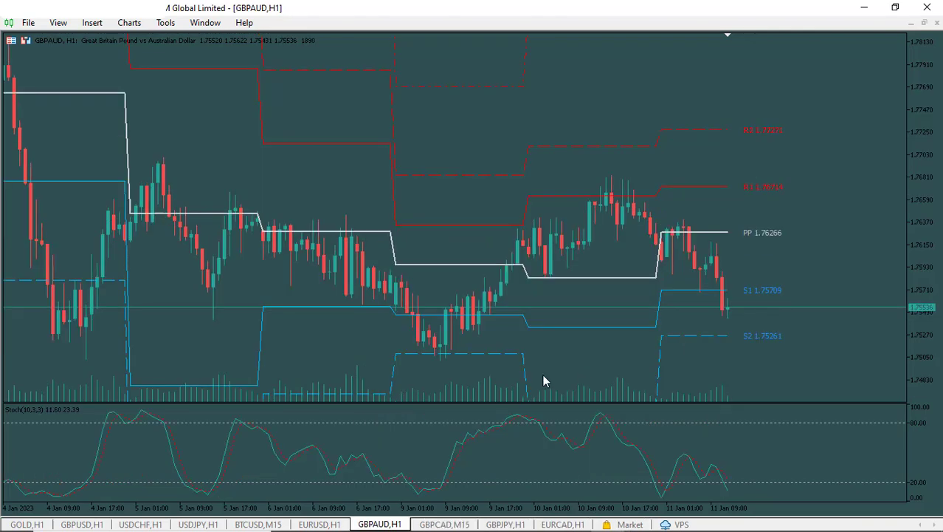
pyautogui.click(444, 523)
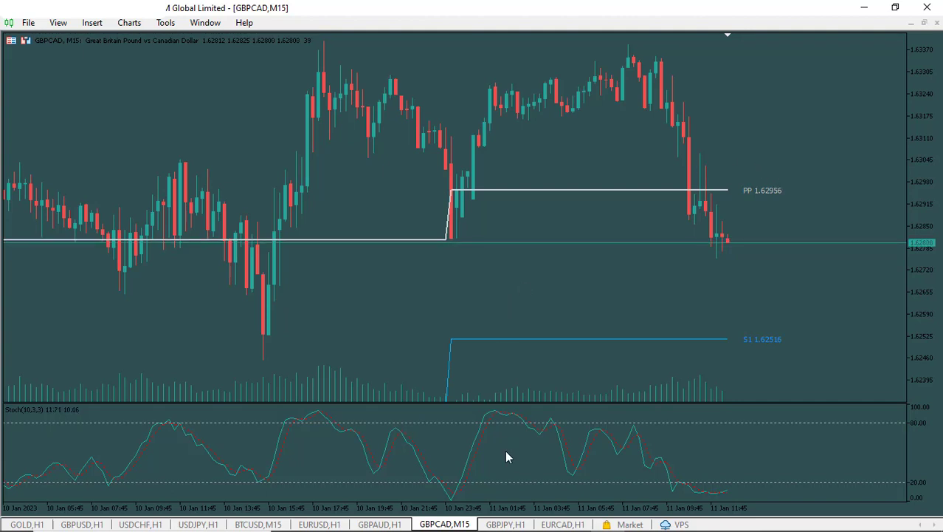
pyautogui.press('-')
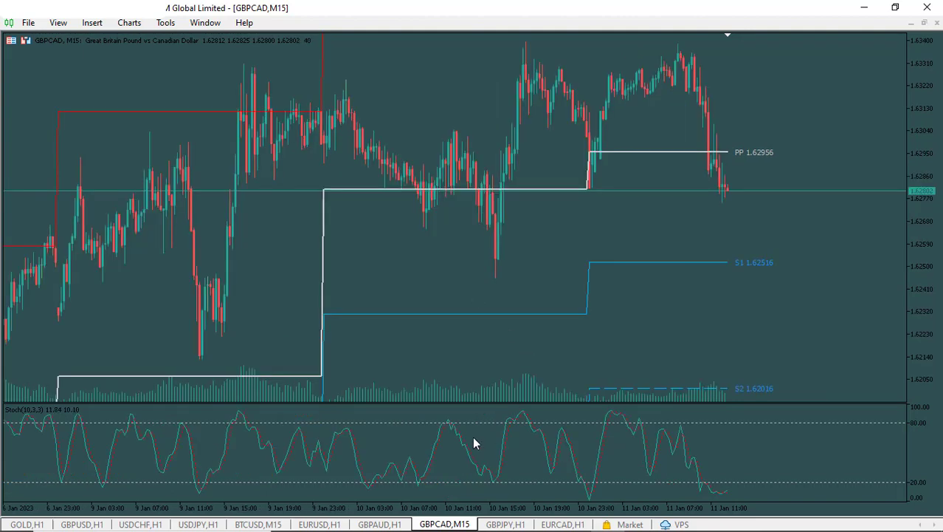
pyautogui.click(506, 523)
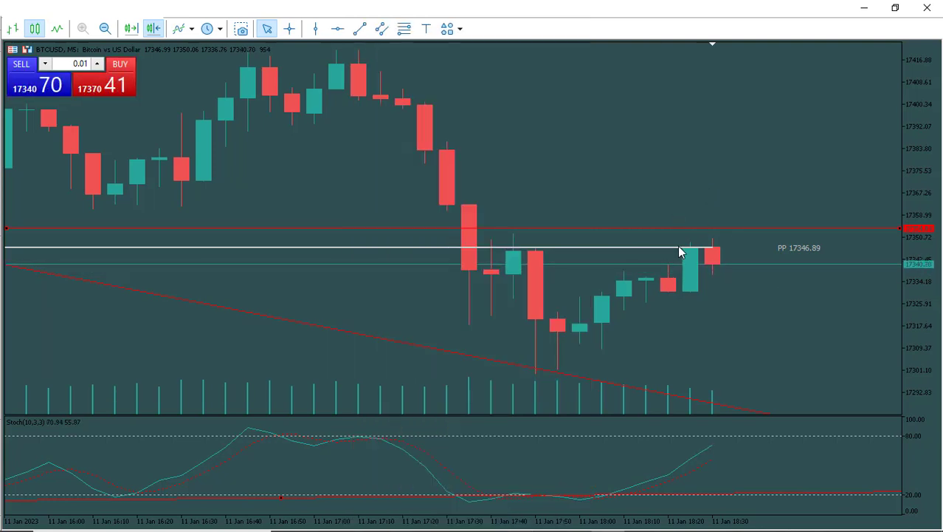
# Switch from BTCUSD to the GOLD chart and set its timeframe to 5 minutes
pyautogui.hotkey('ctrl', 'Tab')
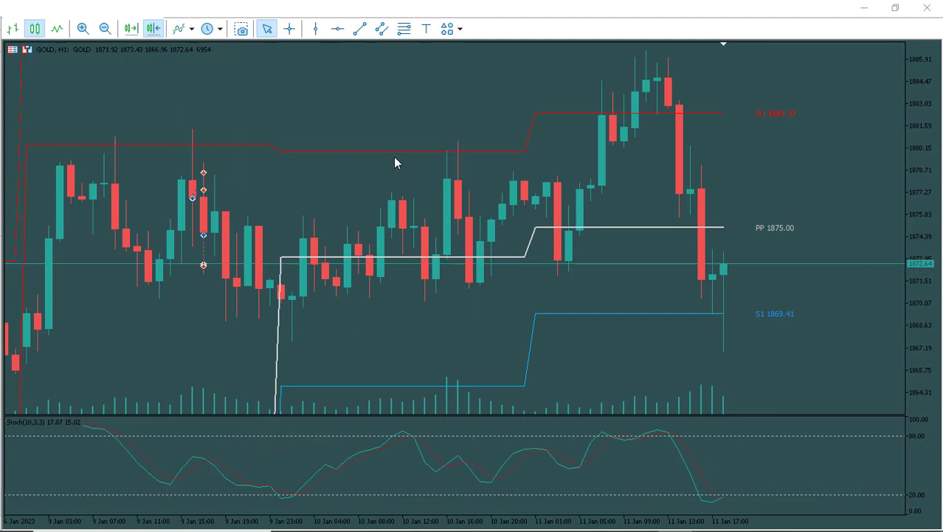
pyautogui.click(219, 29)
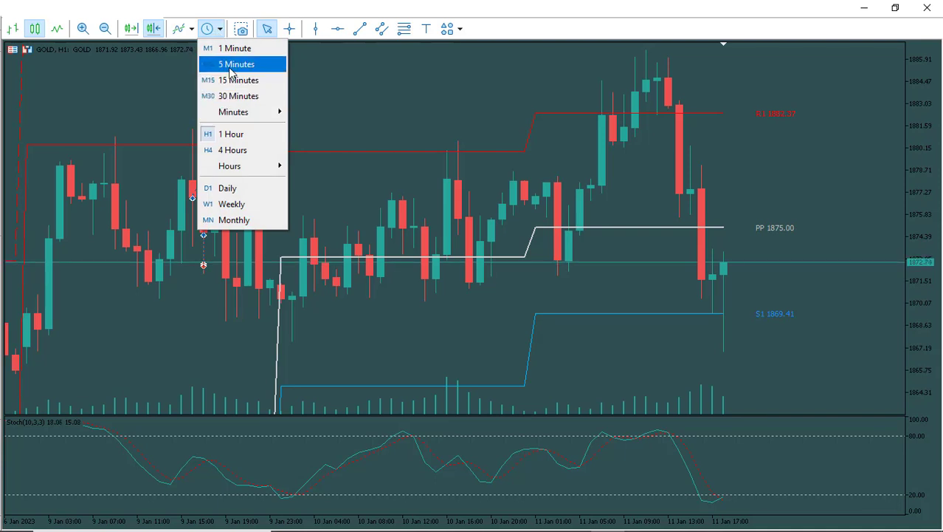
pyautogui.click(229, 67)
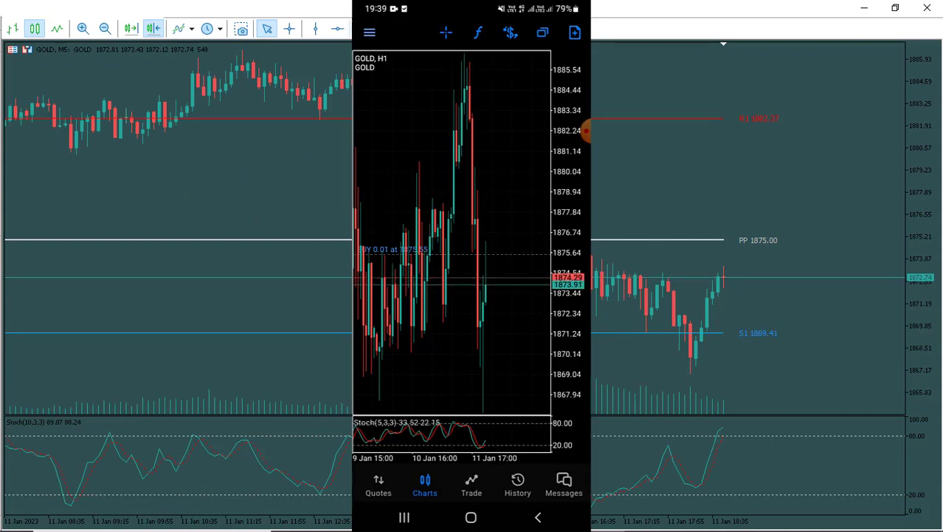
# Look at the pending order options offered for GOLD at 1875.81, just above the pivot line
pyautogui.rightClick(681, 227)
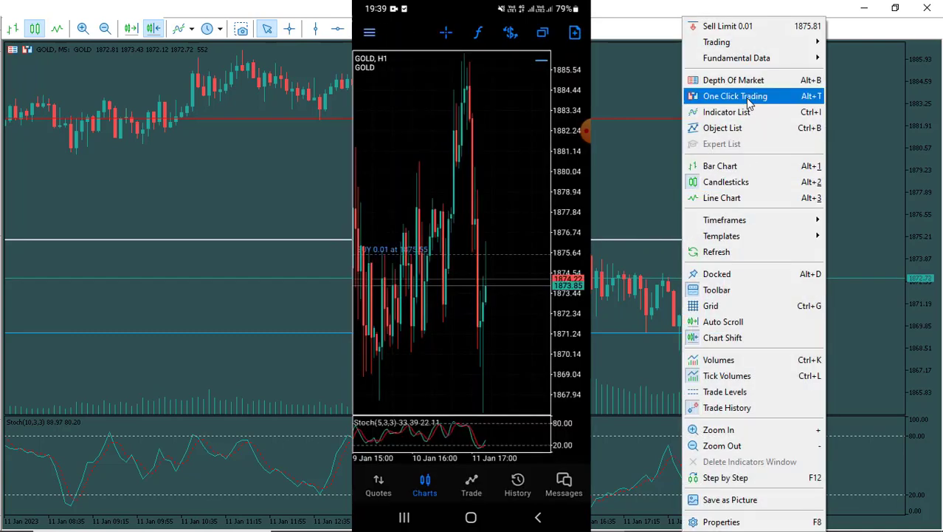
pyautogui.moveTo(751, 48)
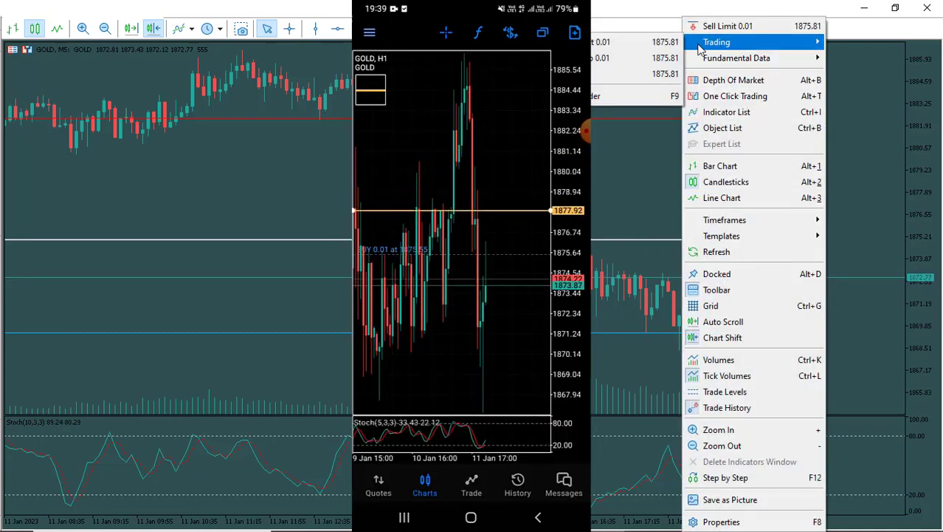
pyautogui.click(620, 60)
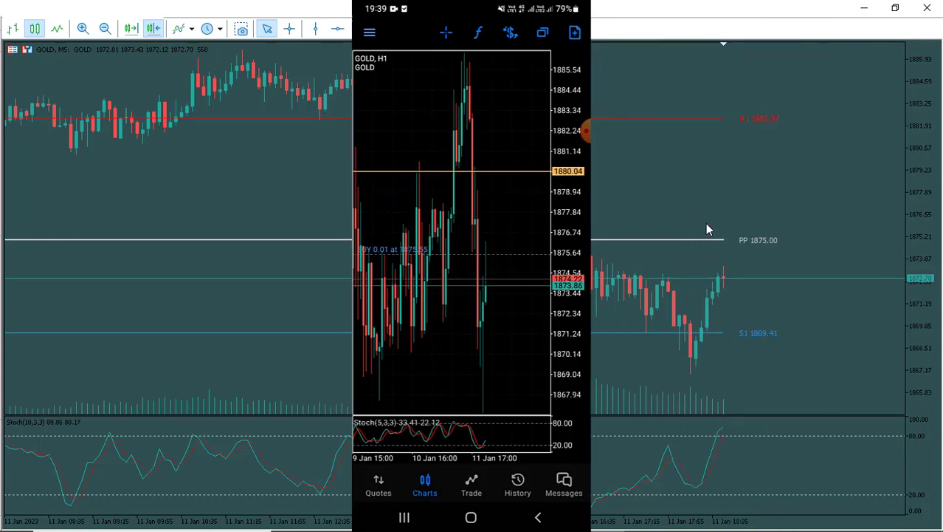
# Switch the GOLD chart in the mobile trading app to the M5 timeframe
pyautogui.scroll(2, 703, 226)
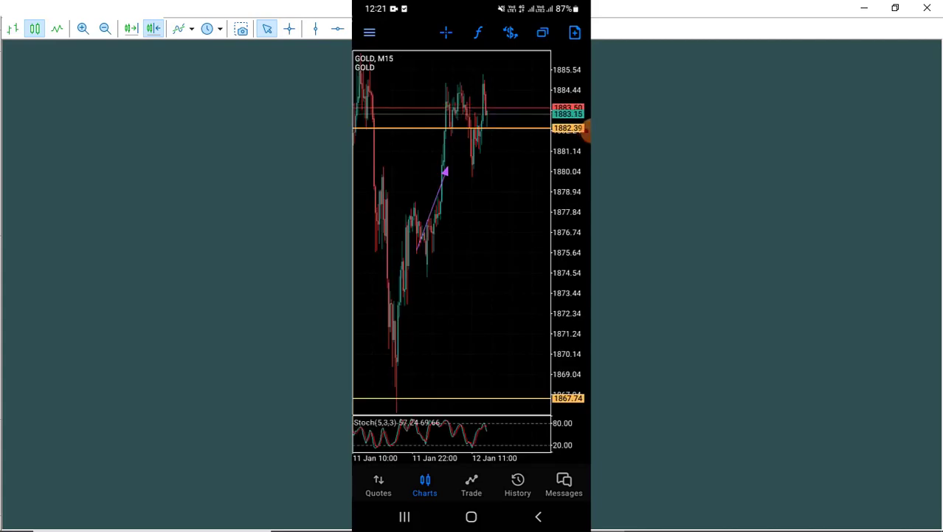
pyautogui.click(516, 303)
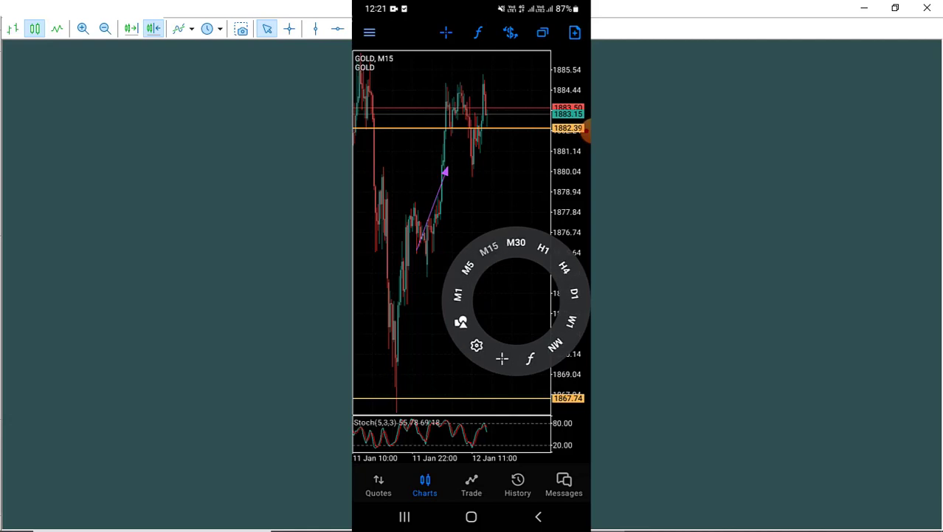
pyautogui.click(467, 267)
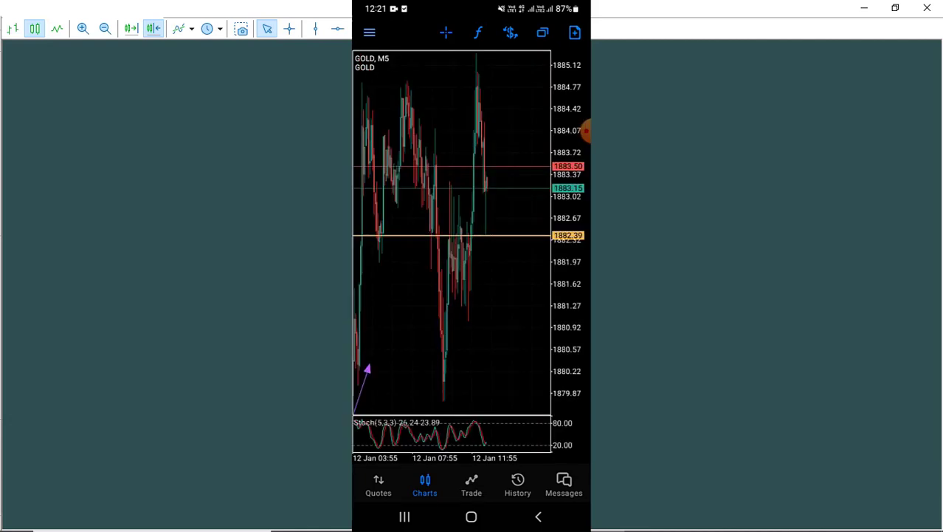
# Examine the mobile GOLD price action from 11 to 12 January relative to the two horizontal lines and the arrow
pyautogui.scroll(-3, 452, 232)
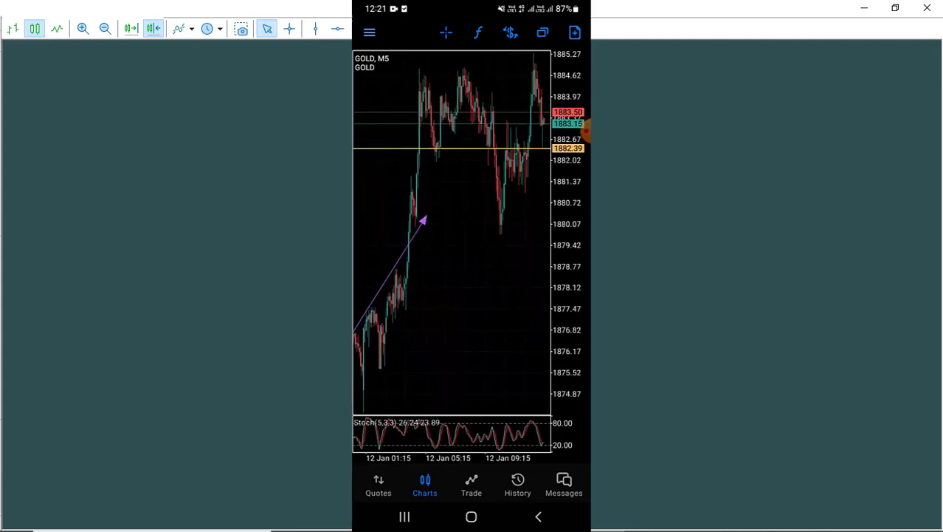
pyautogui.hscroll(-5, 452, 233)
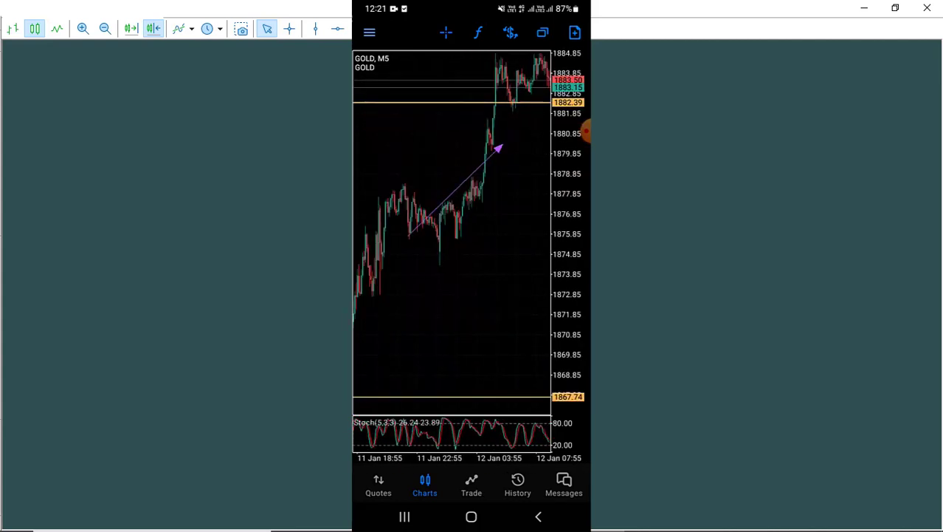
pyautogui.hscroll(-5, 452, 233)
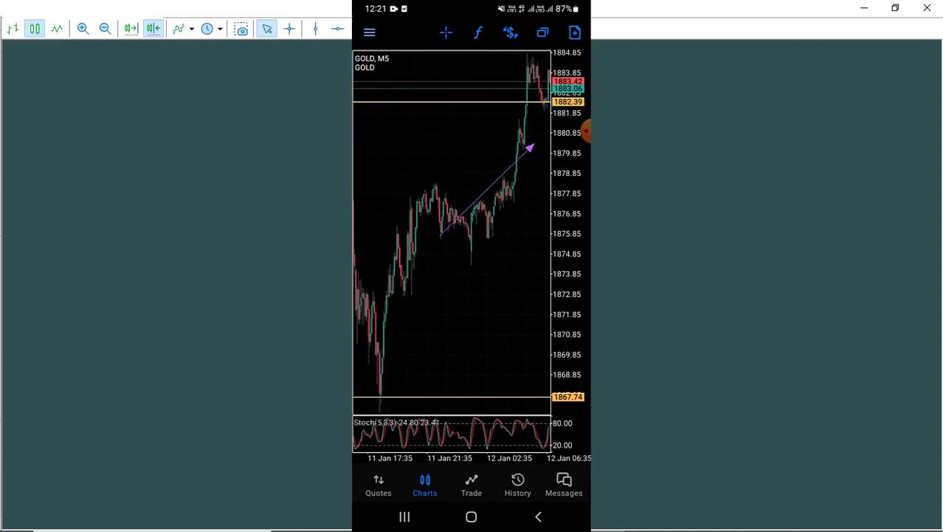
pyautogui.hscroll(-2, 452, 232)
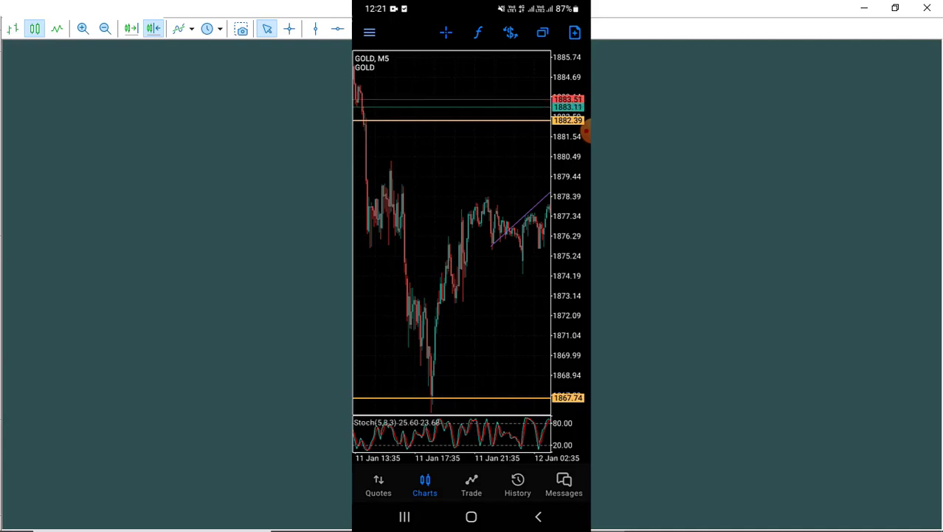
pyautogui.hscroll(5, 452, 228)
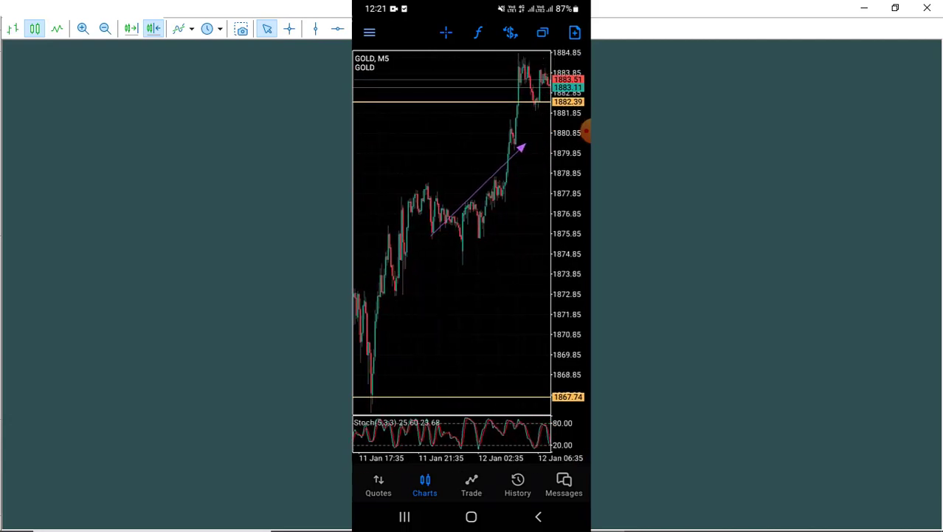
pyautogui.hscroll(5, 452, 229)
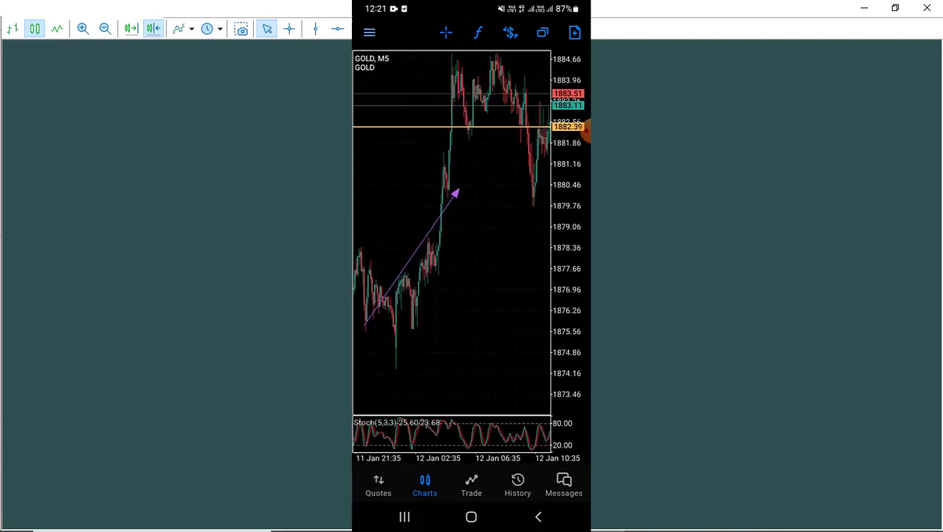
pyautogui.hscroll(5, 452, 229)
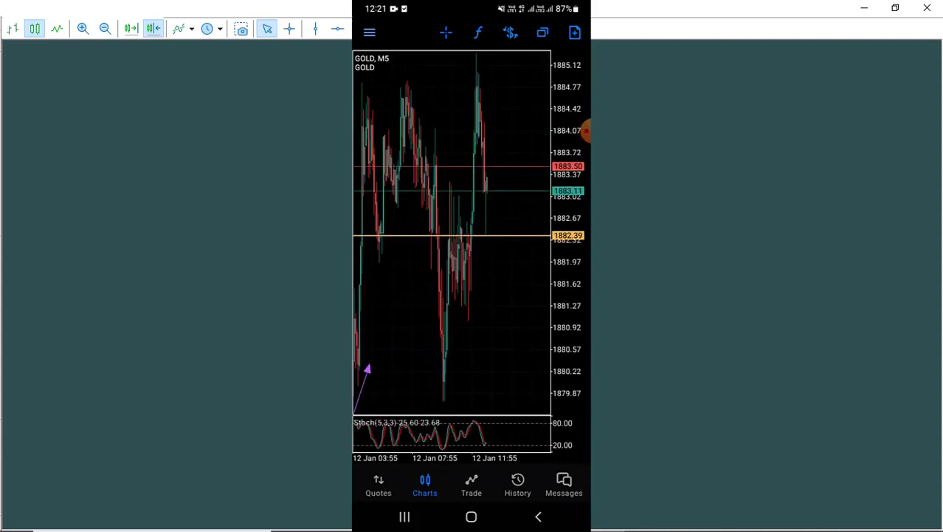
# Examine the mobile GOLD M5 price action back to 11 January between the 1882.39 and 1867.74 lines and open the account's trades
pyautogui.hscroll(-3, 452, 229)
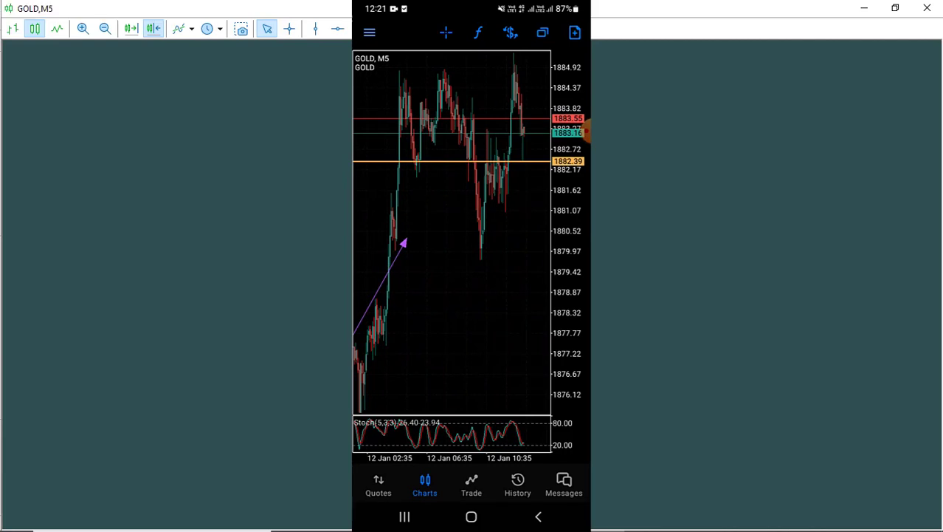
pyautogui.hscroll(-5, 452, 229)
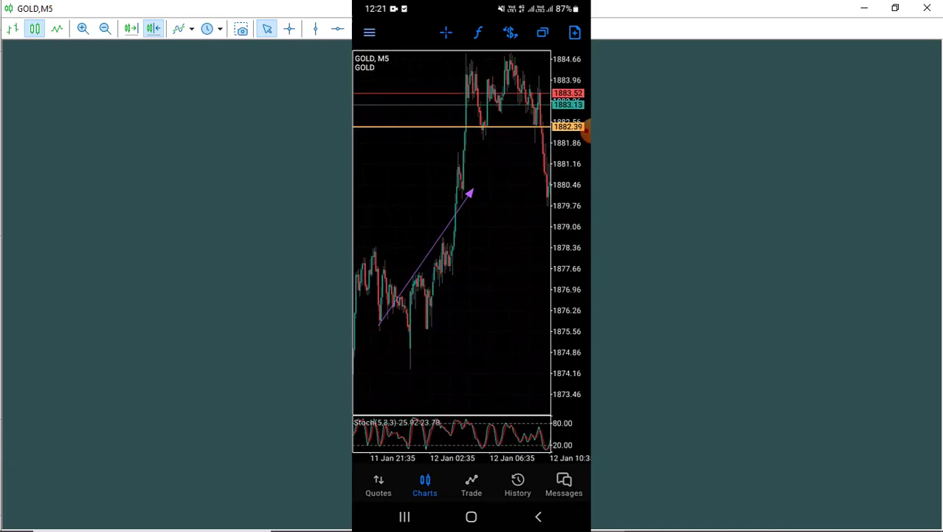
pyautogui.hscroll(-3, 452, 229)
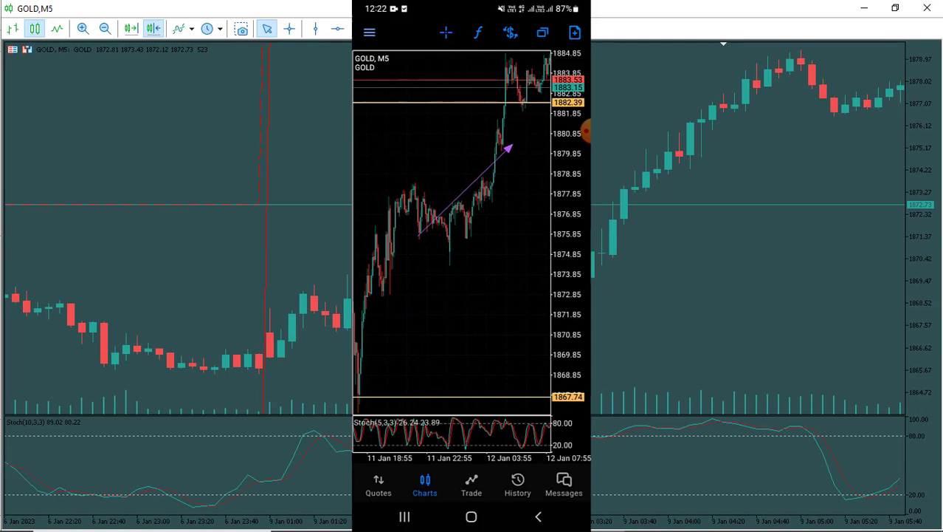
pyautogui.hscroll(-3, 452, 229)
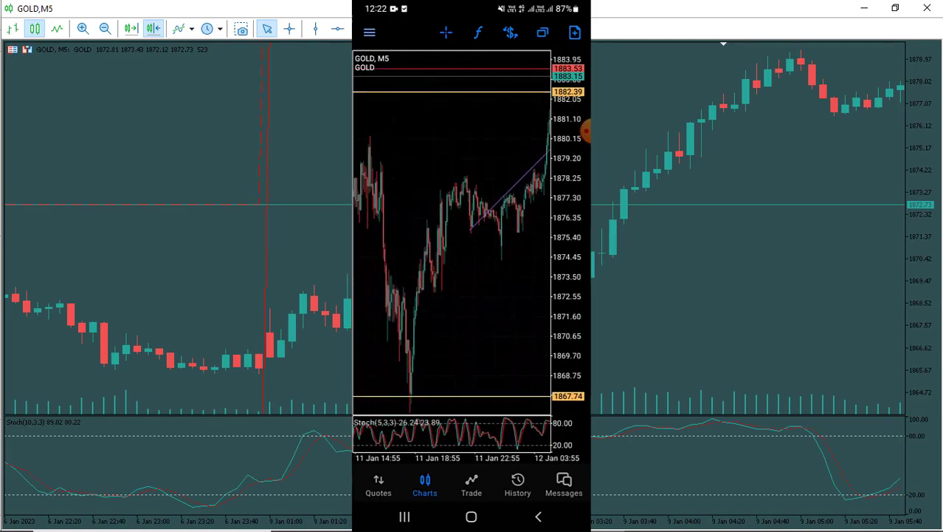
pyautogui.click(471, 486)
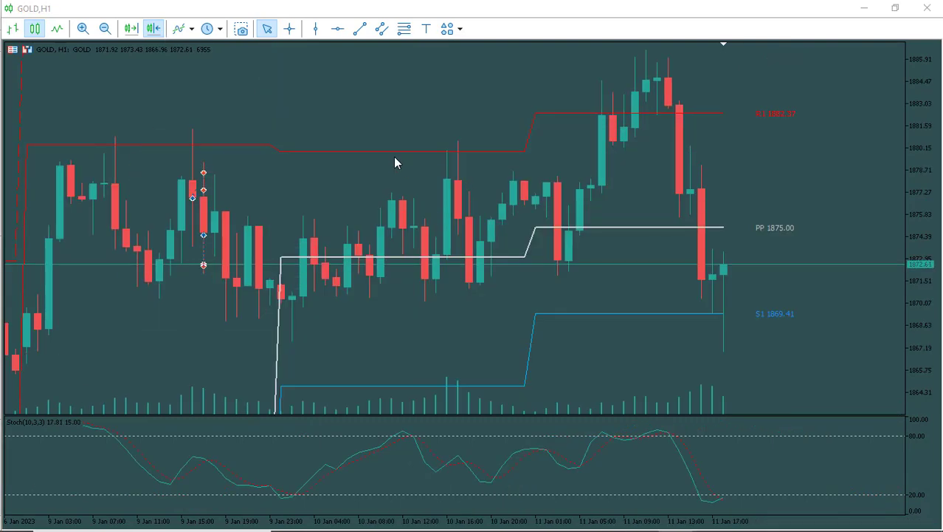
# Set the desktop GOLD chart's timeframe from hourly to 5 minutes
pyautogui.click(219, 30)
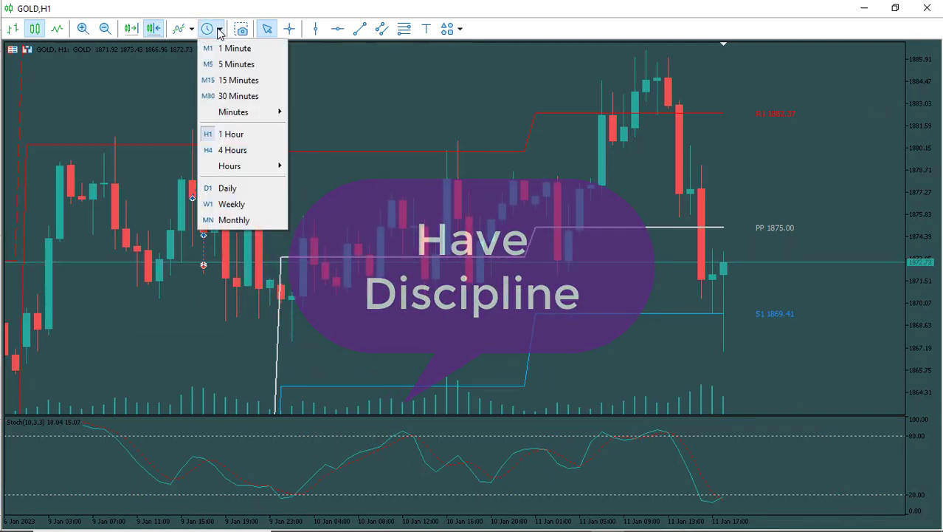
pyautogui.click(230, 67)
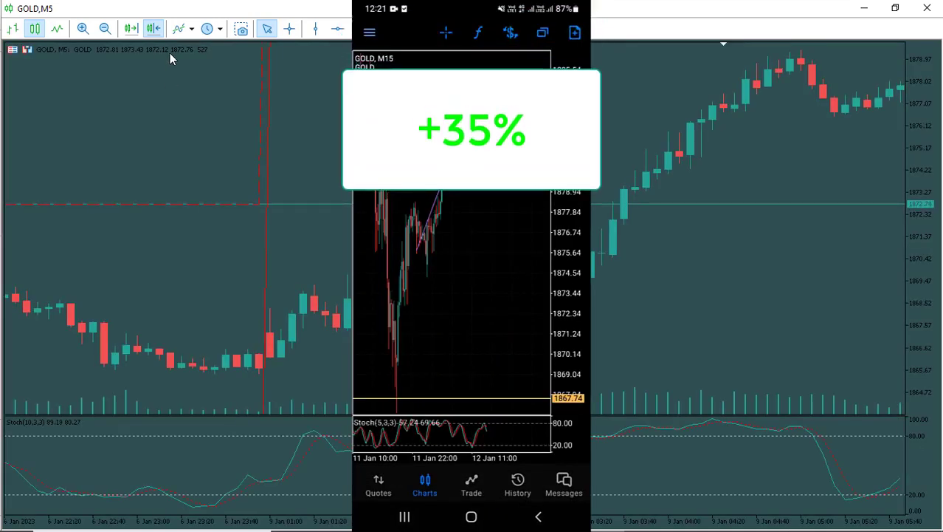
# Bring the desktop GOLD chart to its latest candles and show the order options at 1875.81, just above the pivot line
pyautogui.click(157, 30)
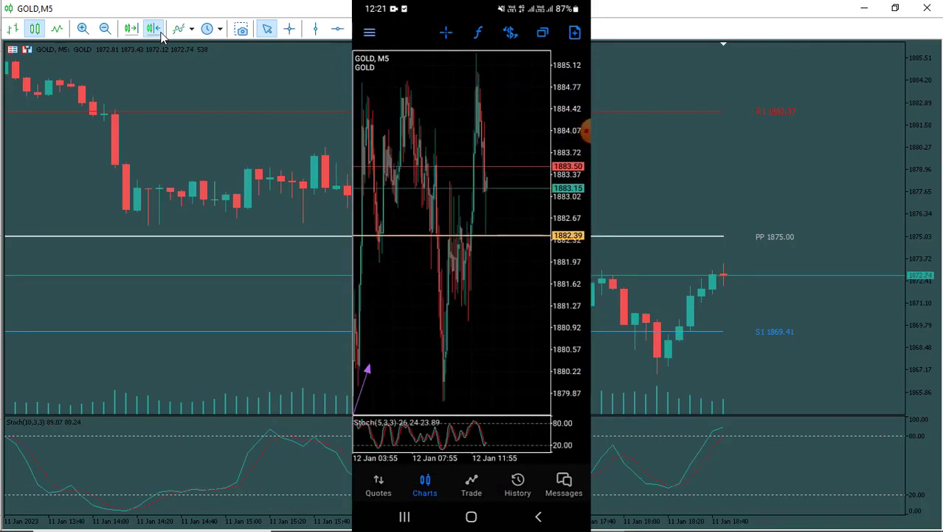
pyautogui.click(160, 33)
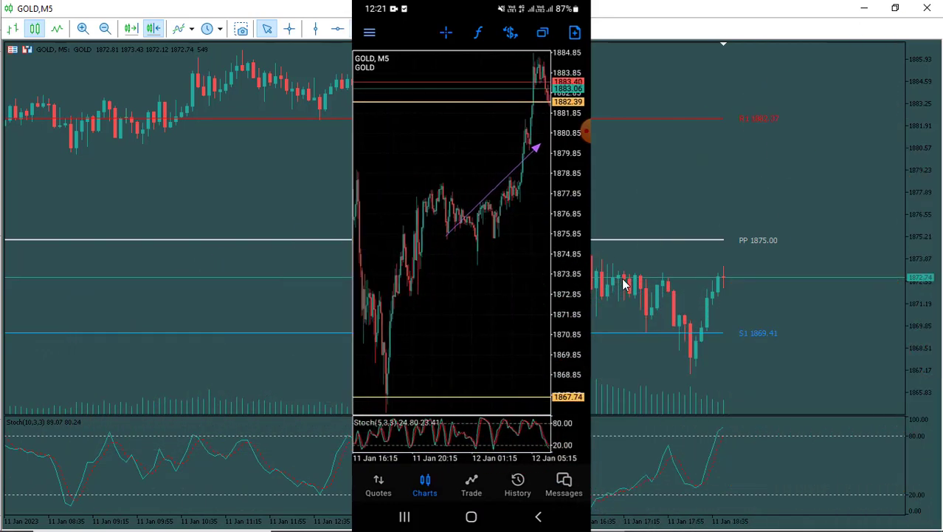
pyautogui.rightClick(681, 227)
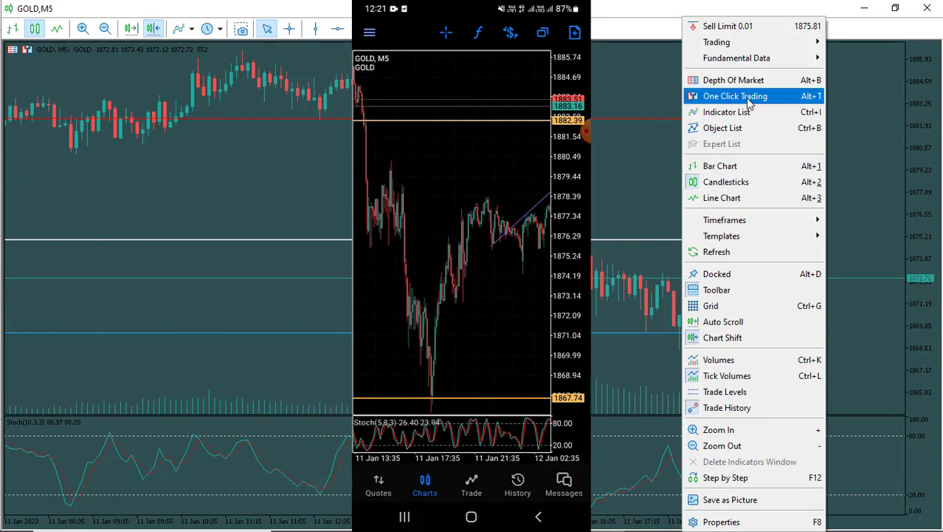